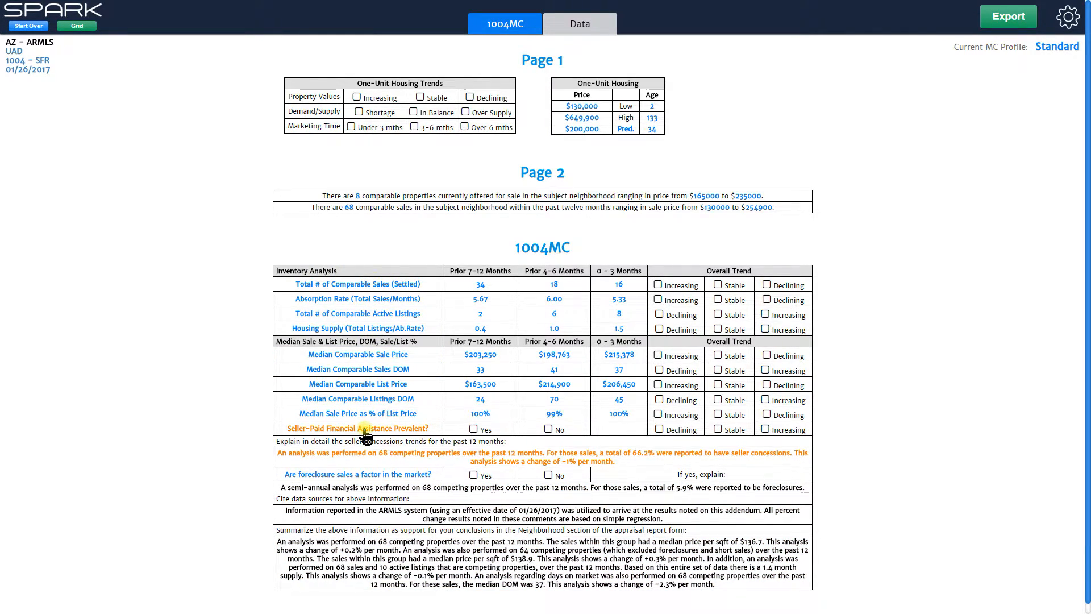
- Move the 24-month by-month Med $/SqFt Analysis widget to first place in the median comparable sale price trends, and leave without saving the layout
click(378, 364)
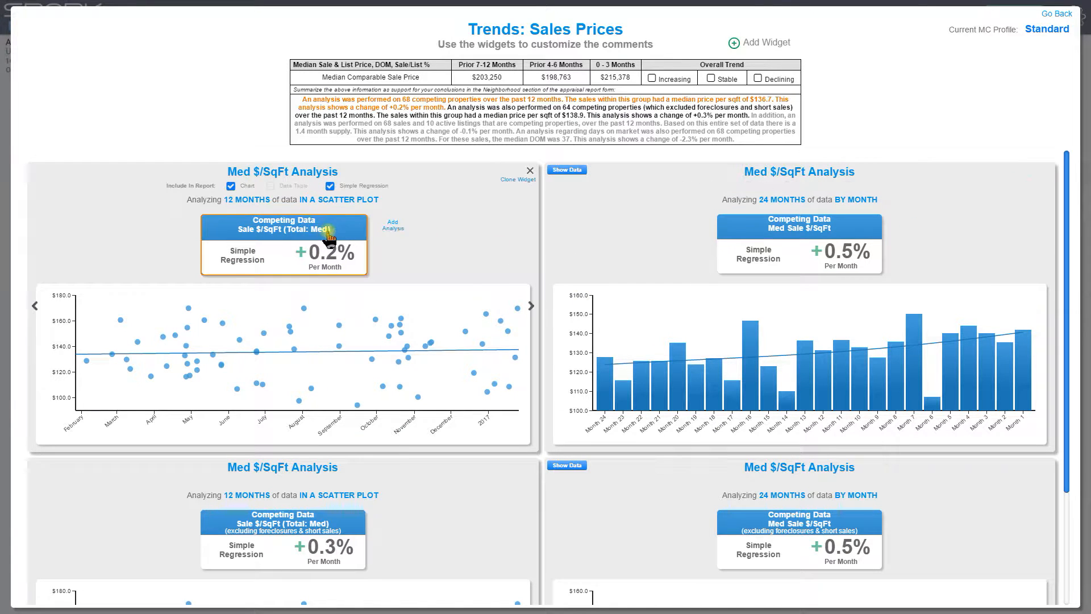
drag(640, 233, 146, 226)
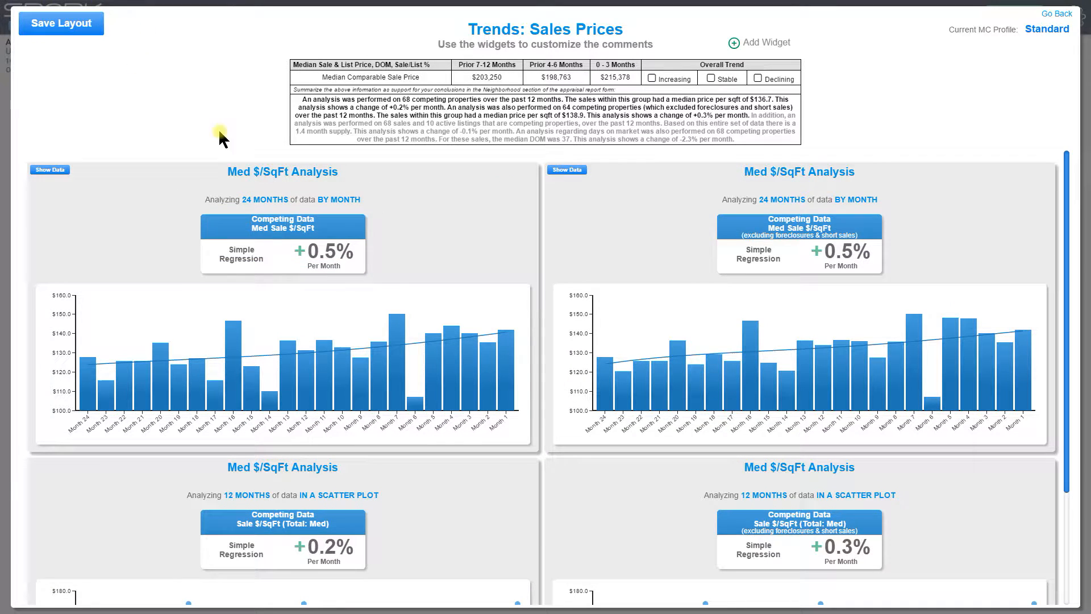
scroll(351, 285, down, 3)
scroll(365, 312, up, 3)
click(1059, 18)
click(514, 185)
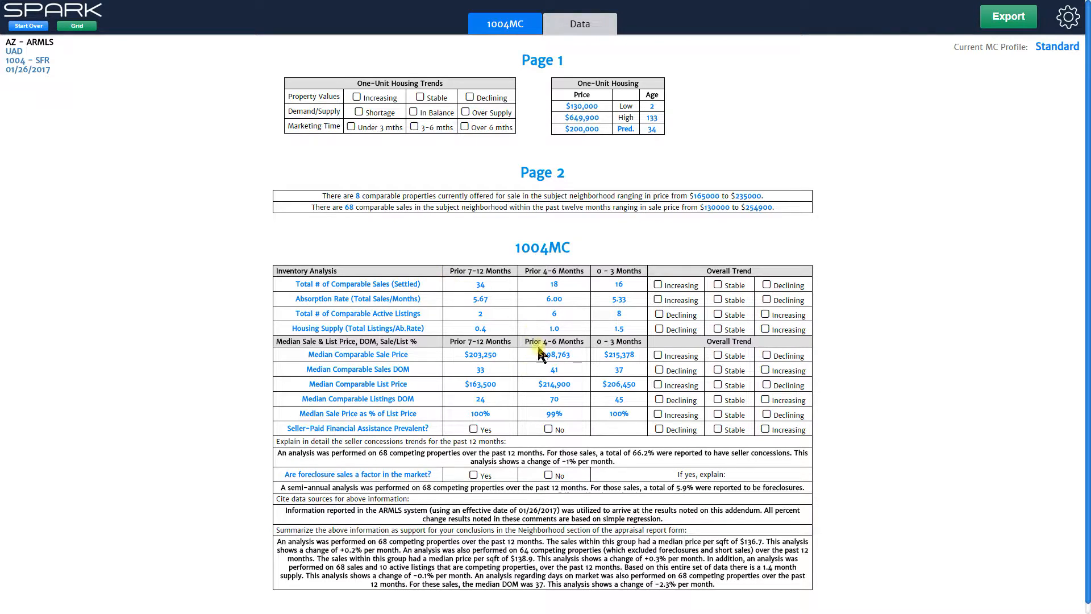
- Set the Median Comparable Sales DOM scatter plot to analyze 60 months of data and return to the form without saving the layout
click(388, 370)
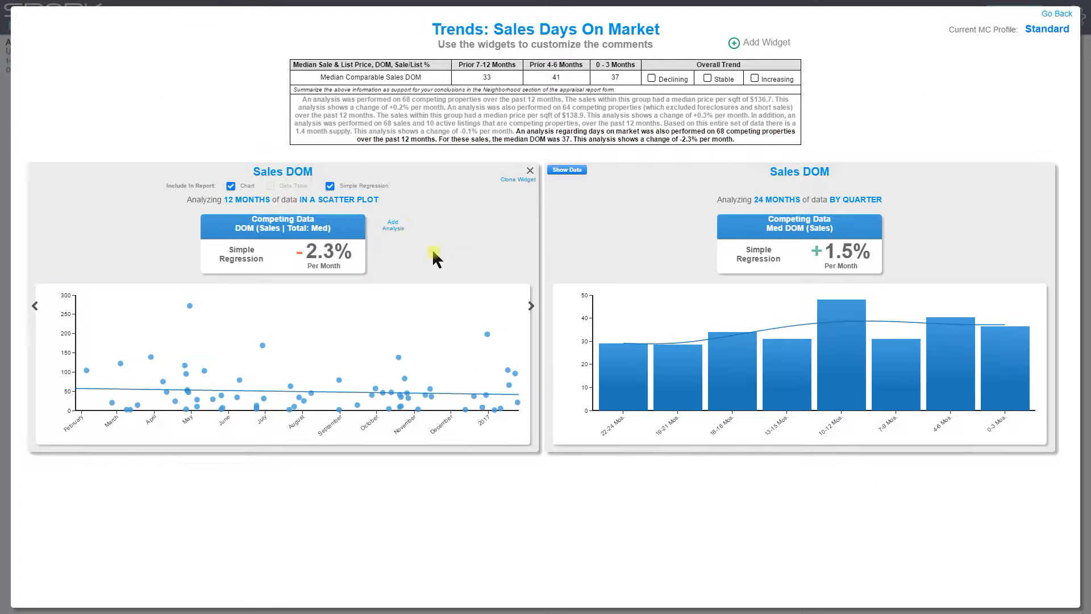
click(240, 200)
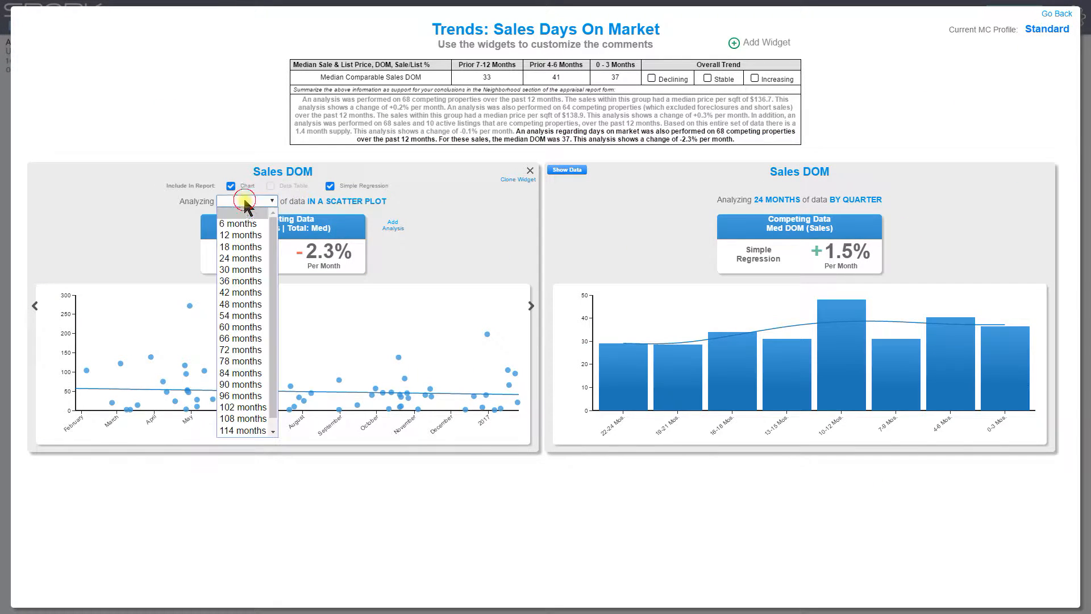
click(250, 328)
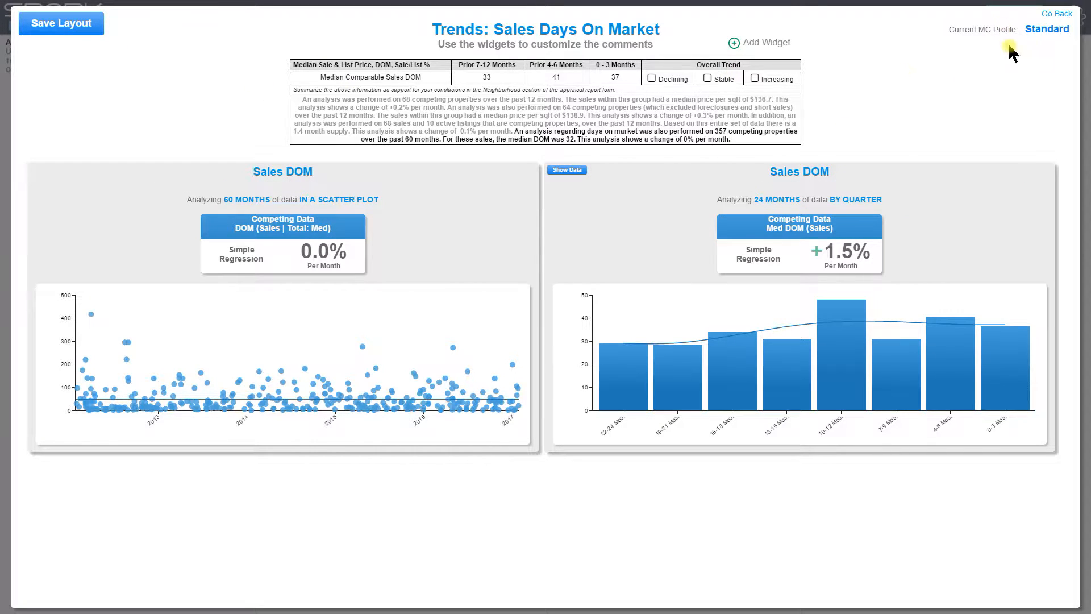
click(1058, 21)
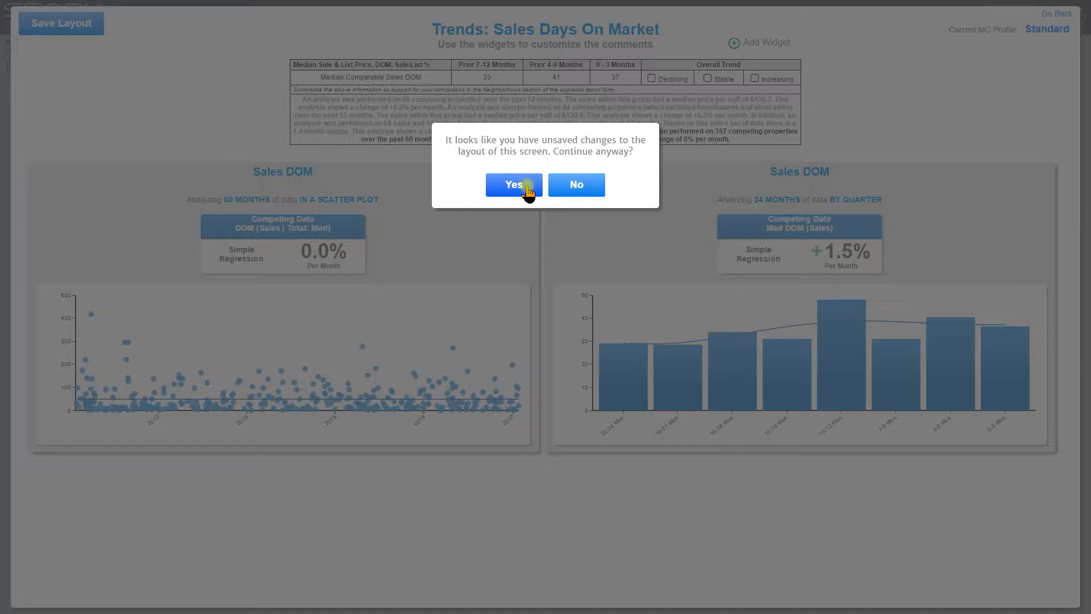
click(524, 188)
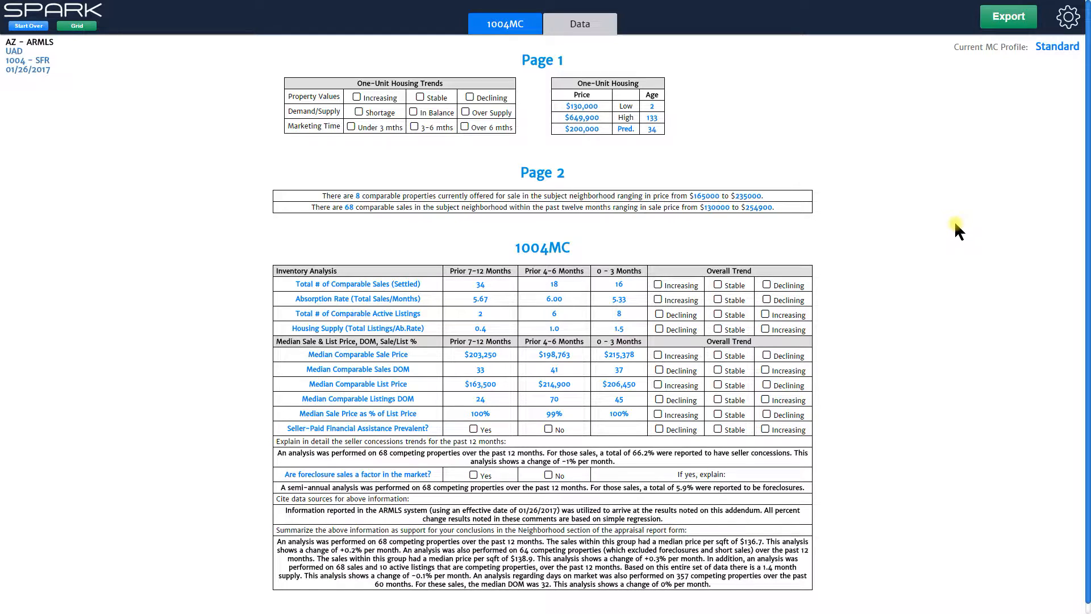
- Clone the Standard profile in Profile Management and return to the 1004MC form
click(1061, 52)
click(1061, 51)
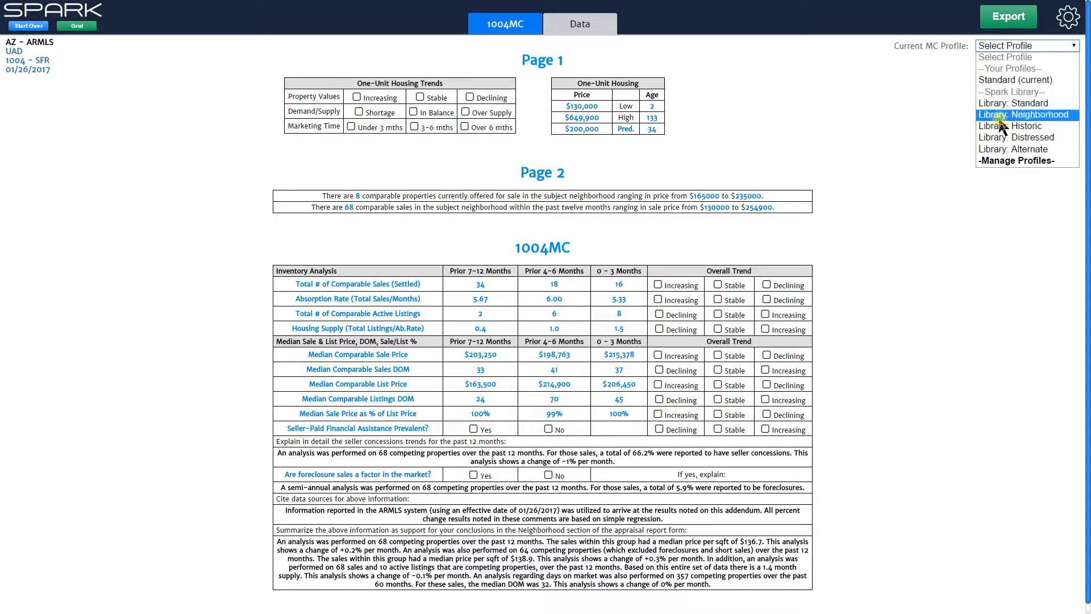
click(1033, 164)
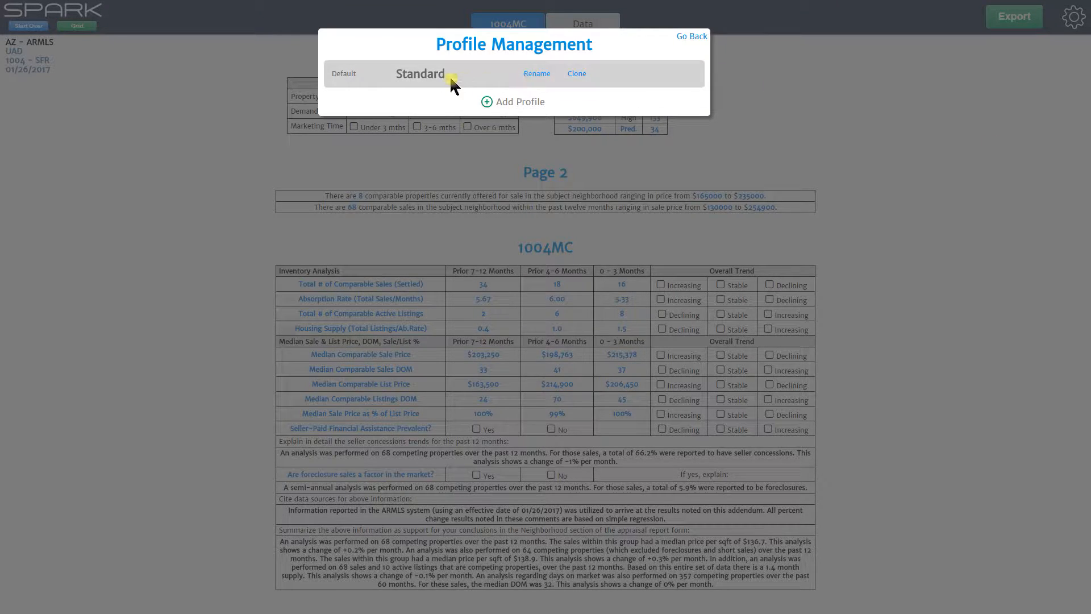
mouse_move(416, 70)
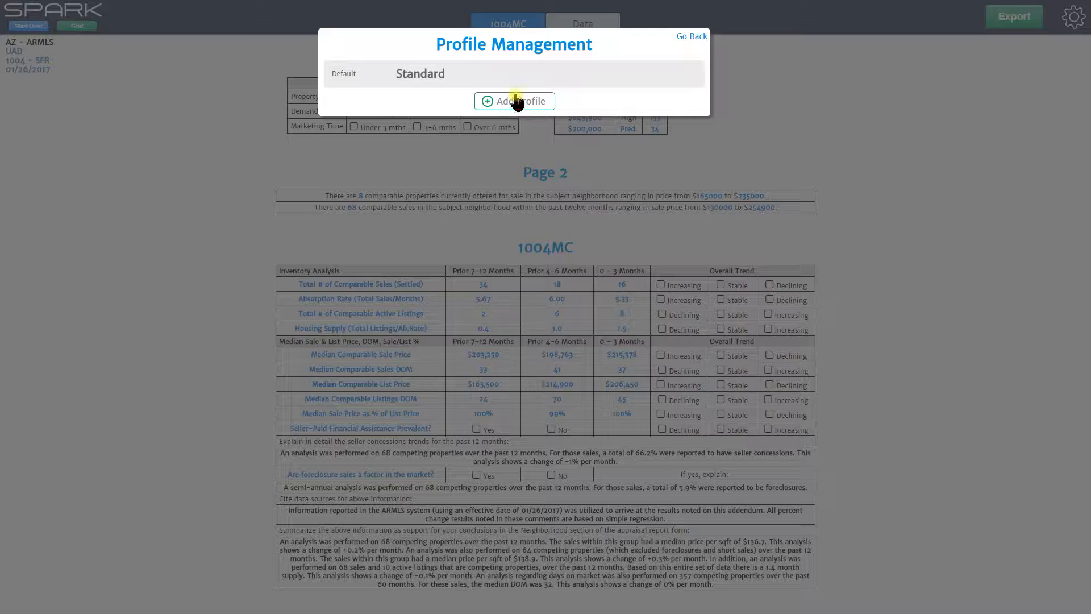
mouse_move(547, 86)
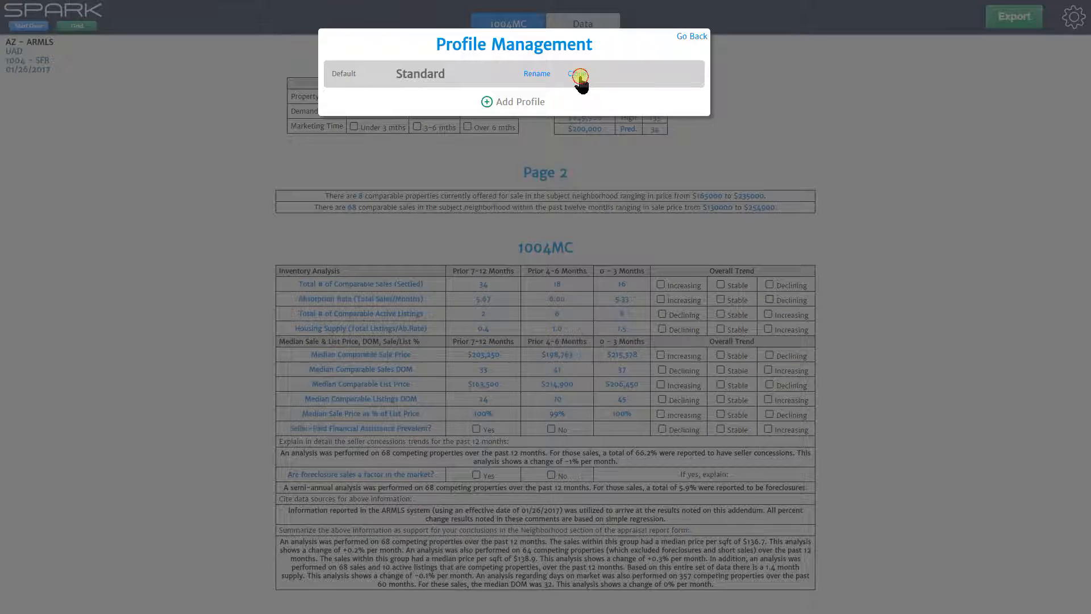
click(578, 75)
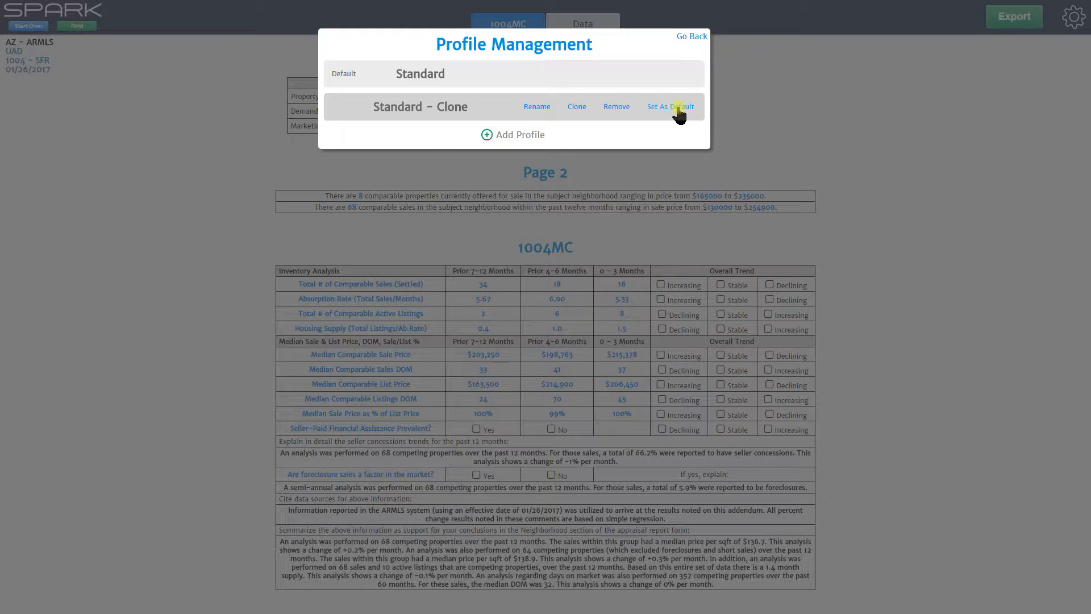
click(695, 38)
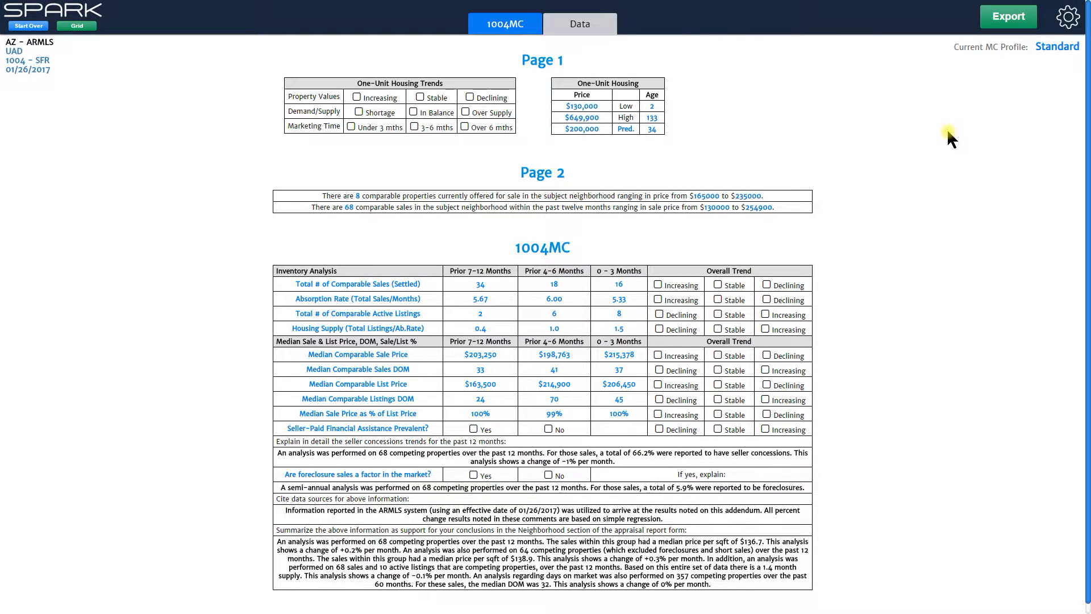
- Switch the current MC profile to Library: Neighborhood, accepting the loss of unsaved changes
click(1060, 50)
click(1070, 45)
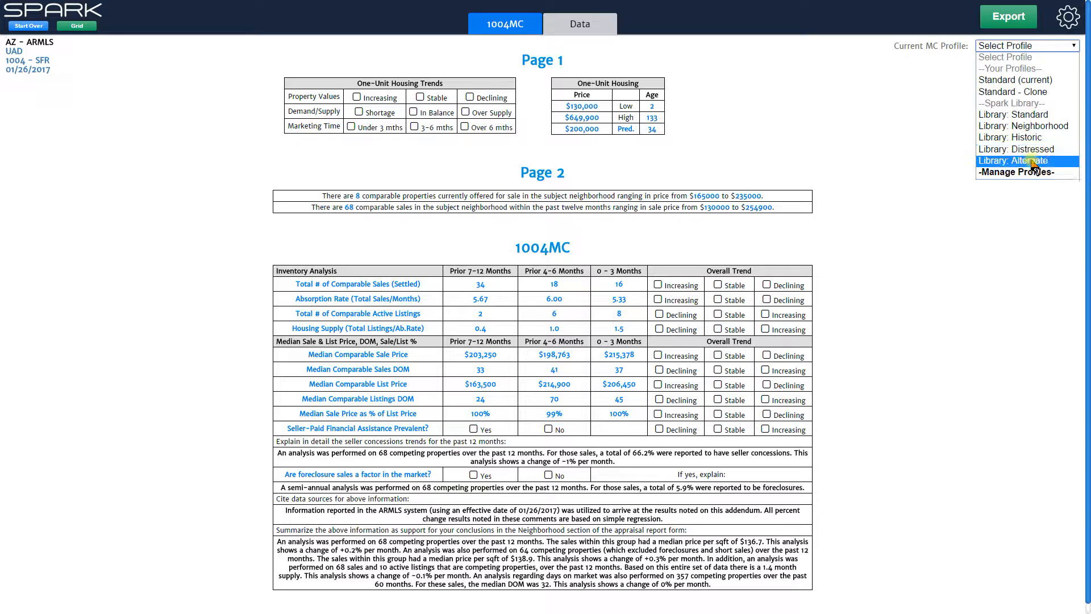
click(1030, 126)
click(518, 97)
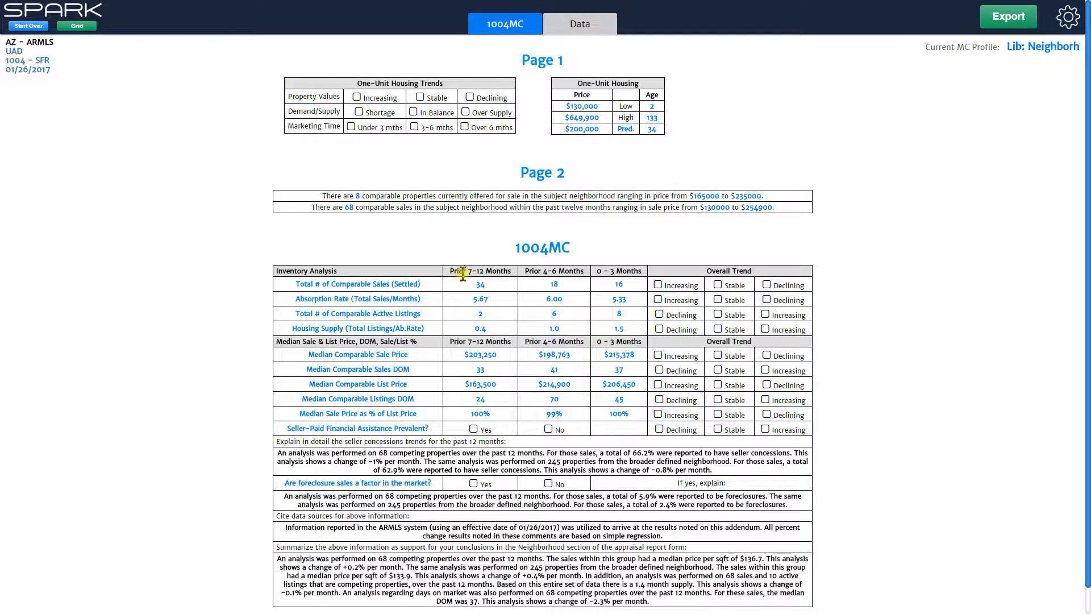
- Examine the neighborhood profile's trend charts for median comparable sale price and sales DOM, leaving both layouts unsaved
click(366, 357)
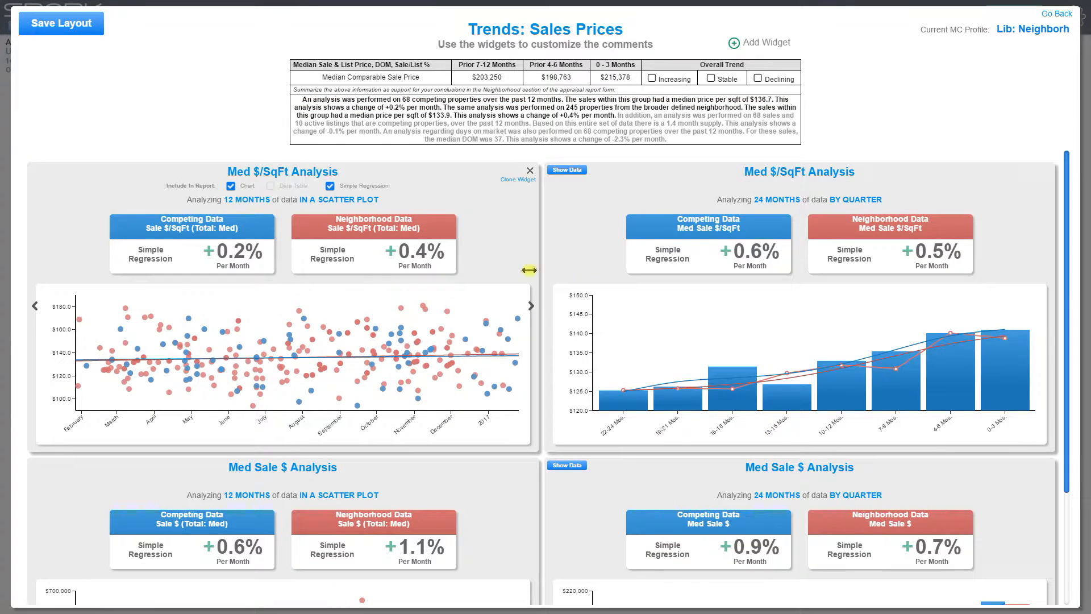
click(1056, 14)
click(511, 182)
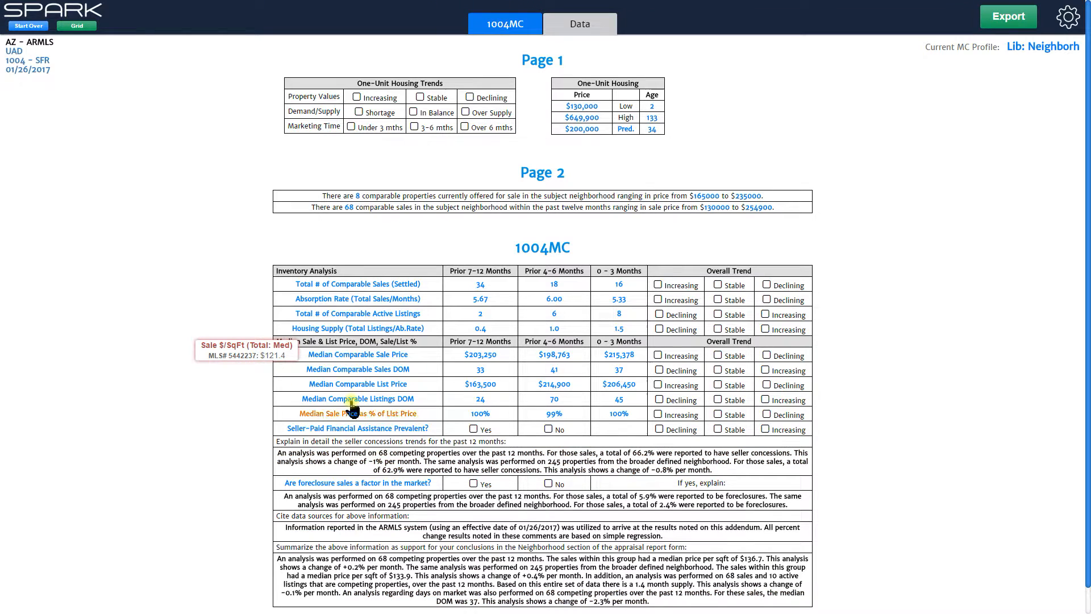
click(384, 373)
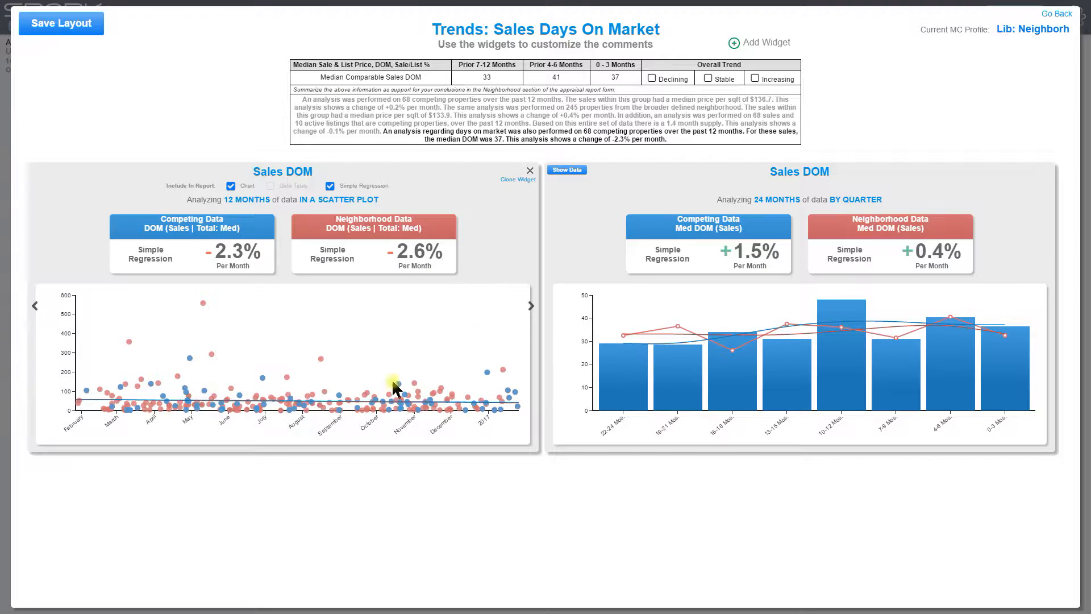
click(1058, 17)
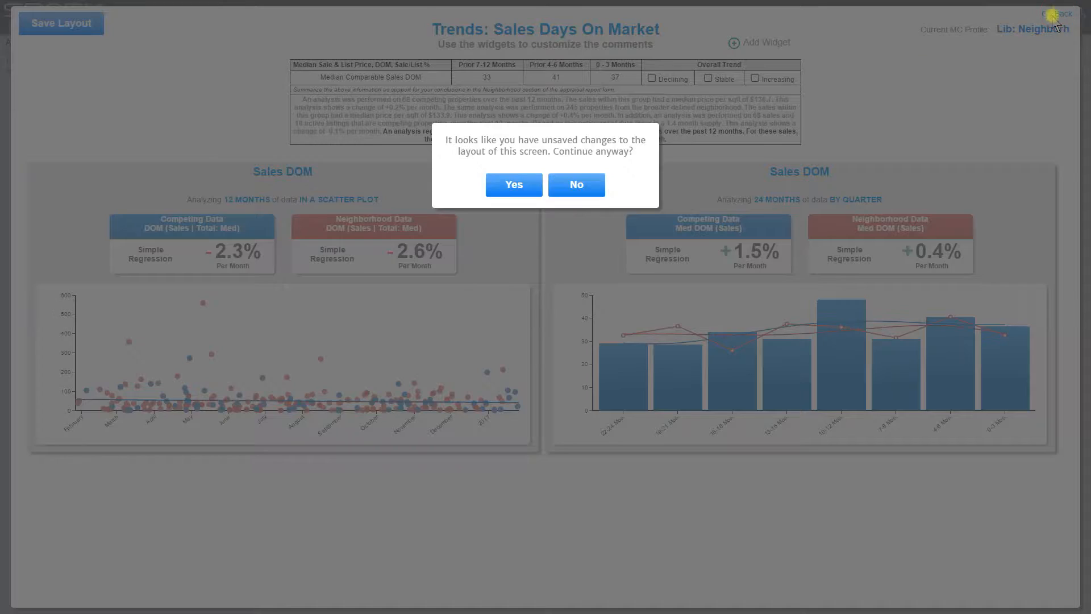
click(506, 187)
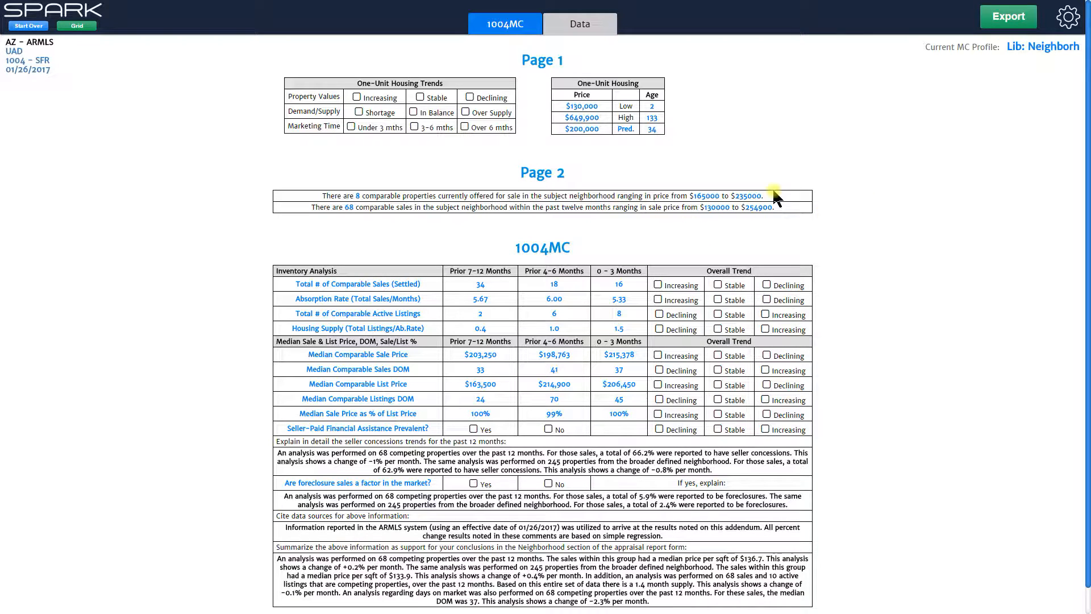
- Switch the current MC profile to Library: Historic, accepting the loss of unsaved changes
click(1061, 48)
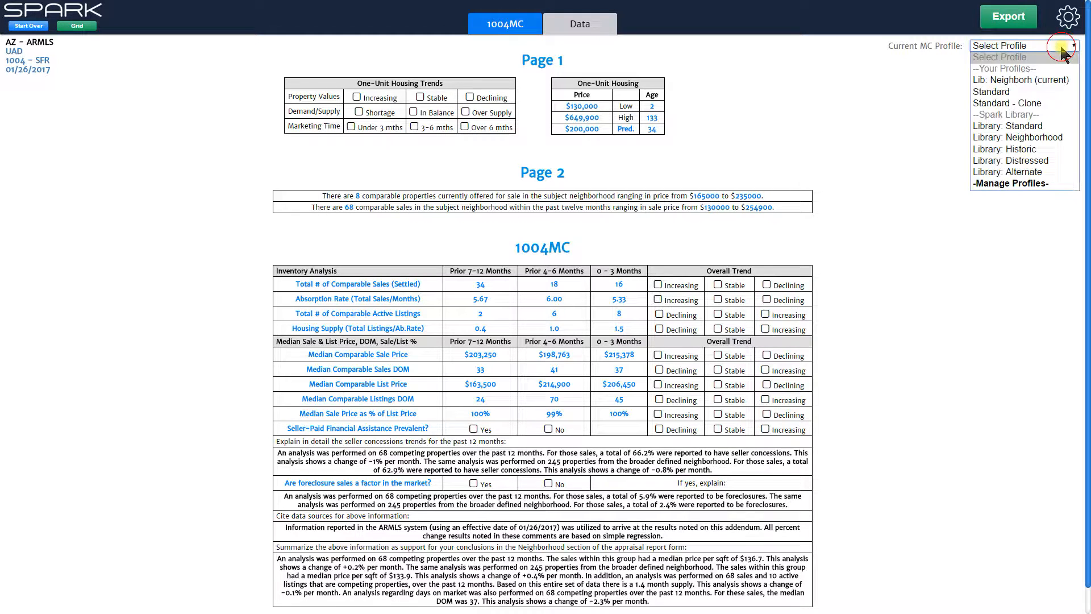
click(1023, 149)
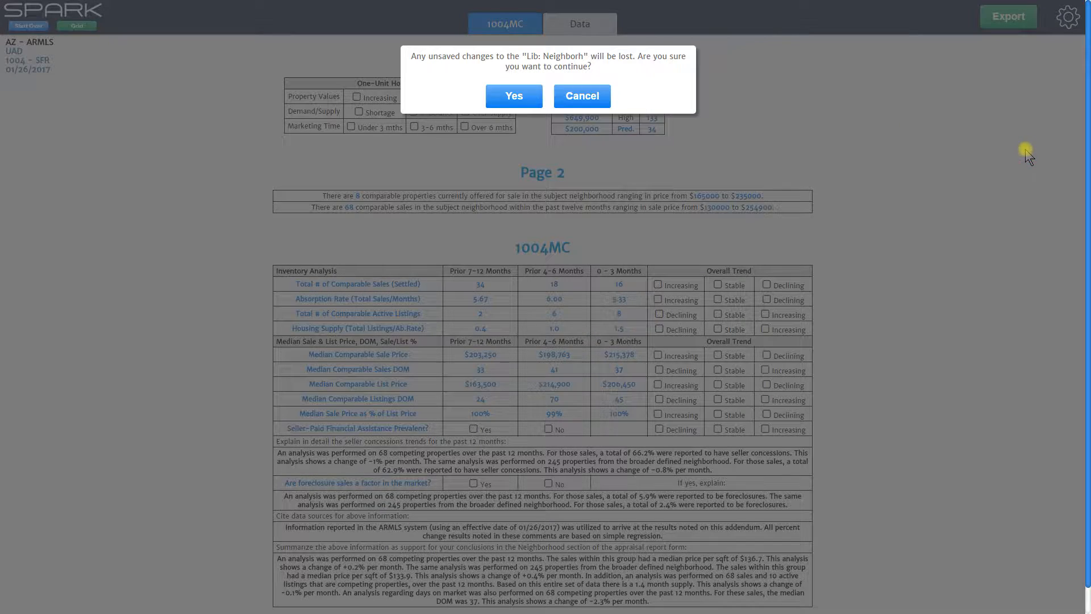
click(528, 98)
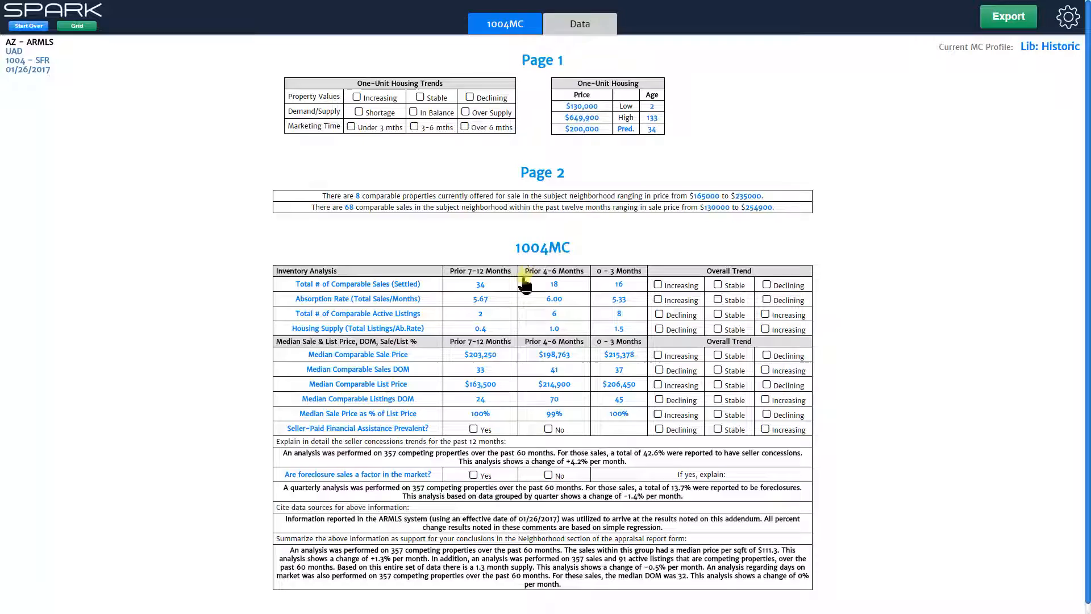
- Compare the 12-month and 60-month scatter plots for median comparable sale price and sales DOM in the historic profile, leaving both layouts unsaved
click(369, 355)
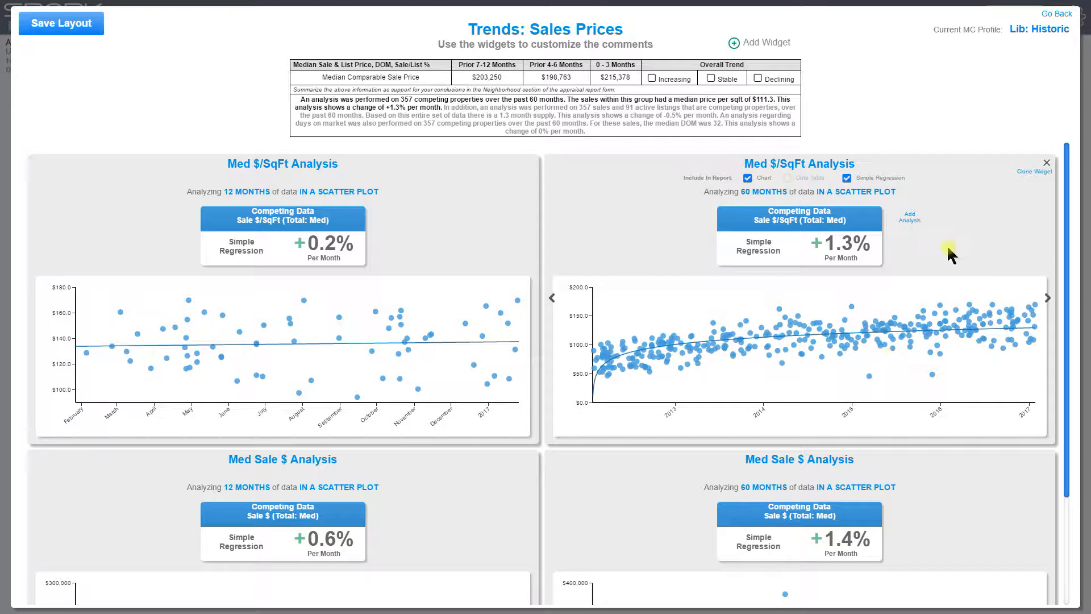
scroll(932, 267, down, 3)
scroll(898, 307, up, 3)
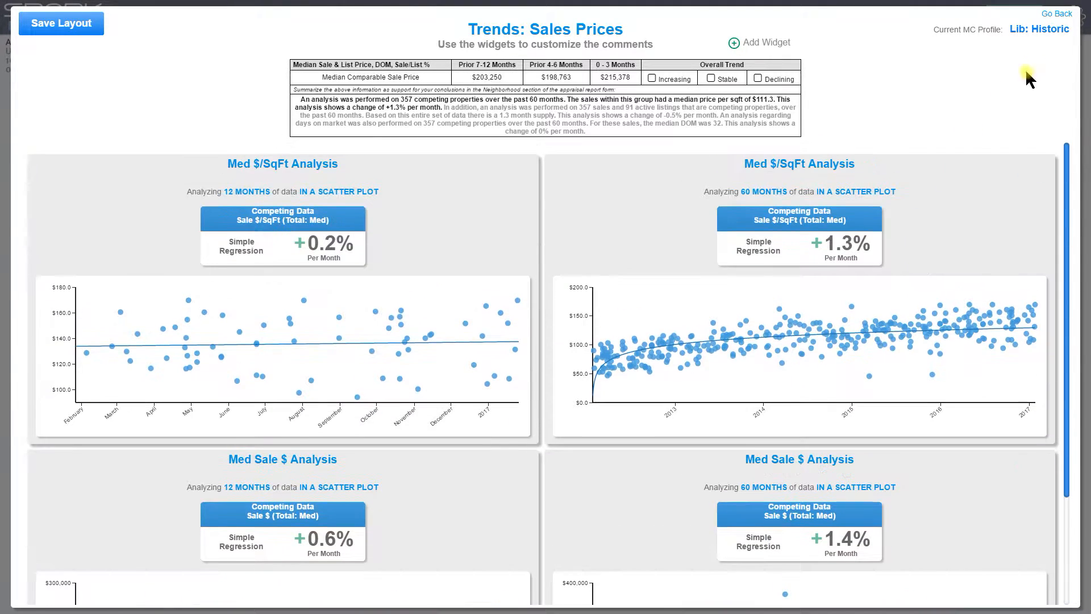
click(1055, 15)
click(537, 181)
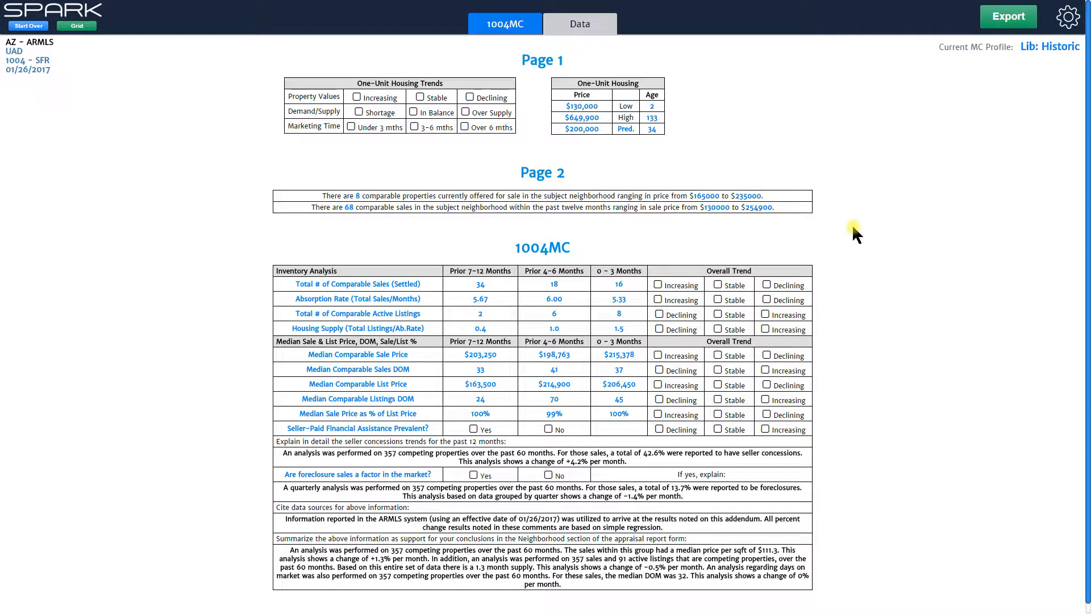
click(383, 369)
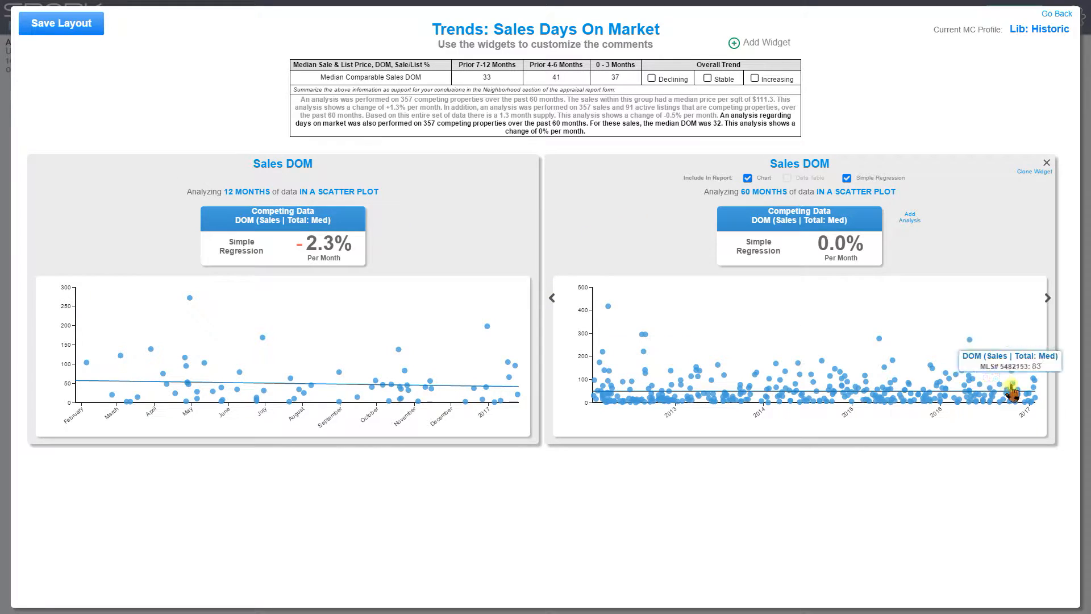
click(1061, 14)
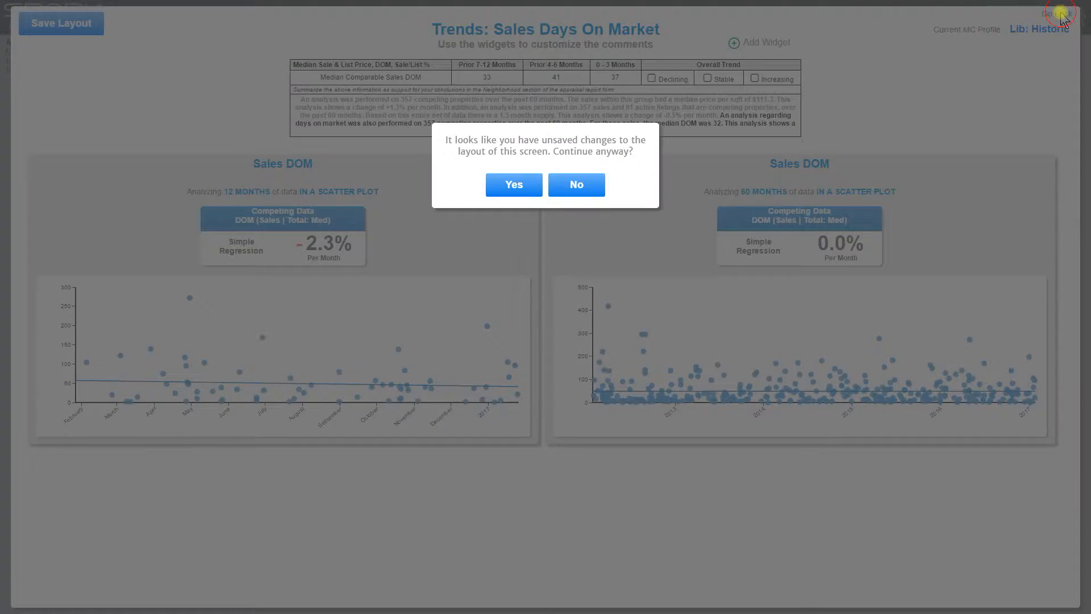
click(532, 185)
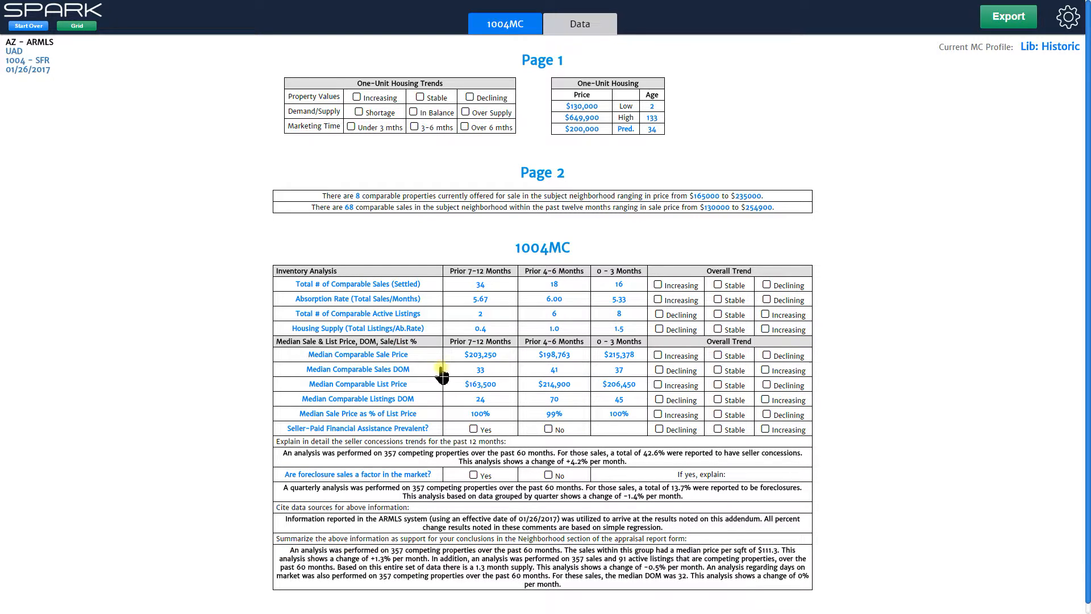
- Revisit the historic profile's sales price trends and exit without saving the layout
click(390, 358)
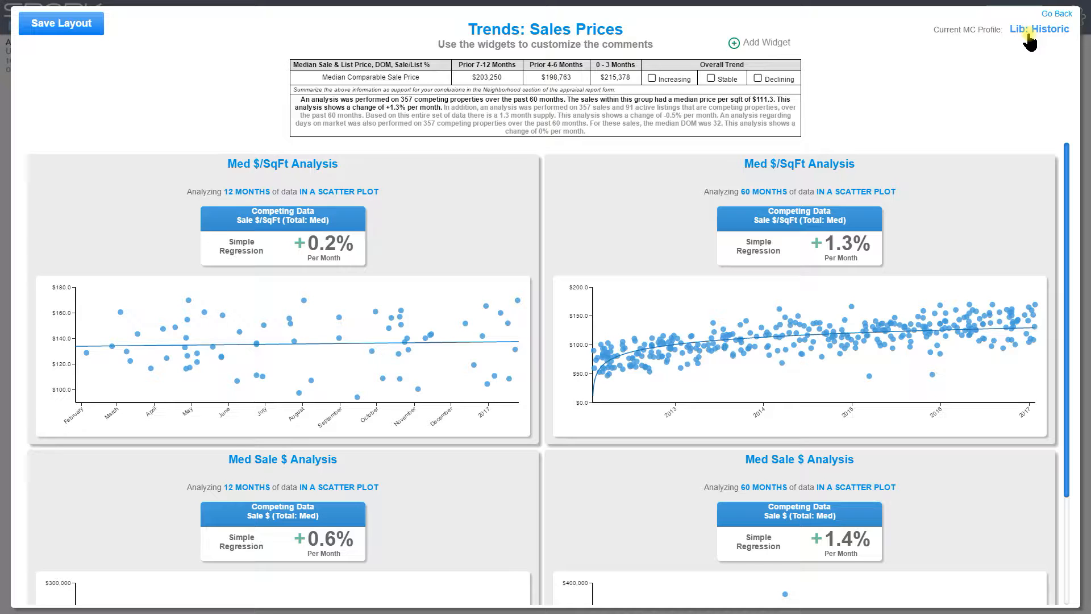
click(1057, 14)
click(514, 186)
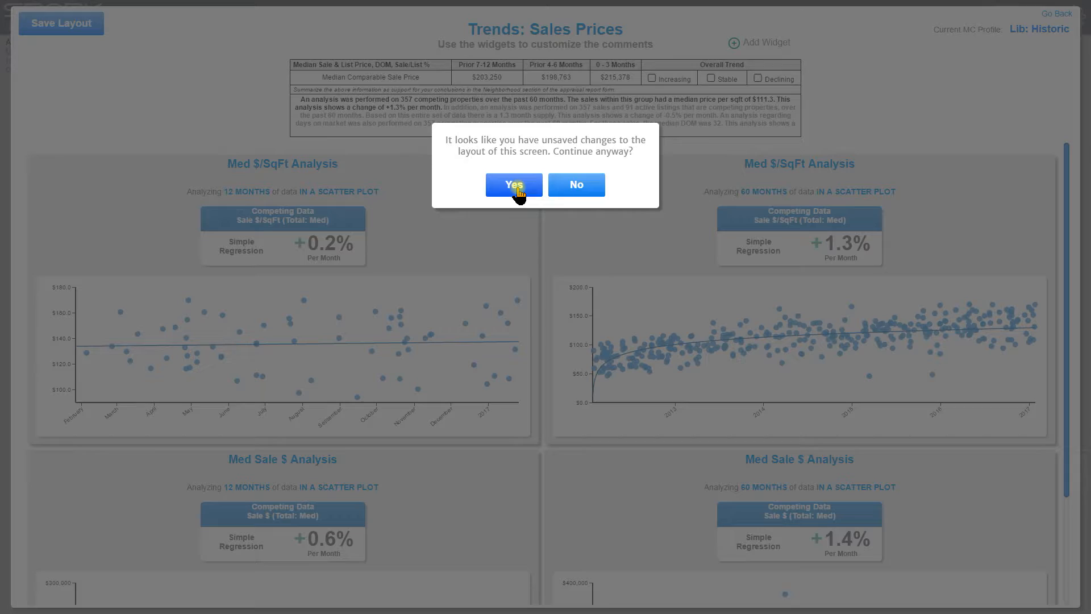